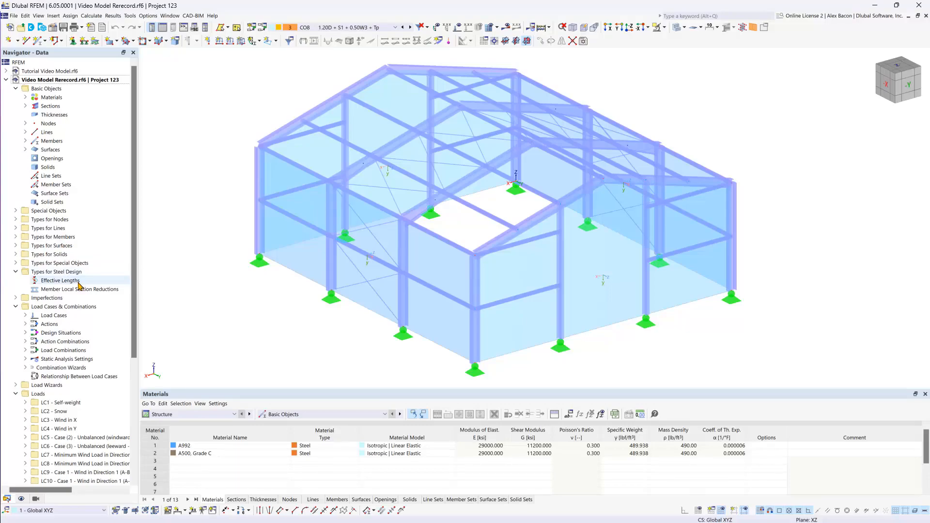
{"action": "double_click", "coordinate": [79, 283]}
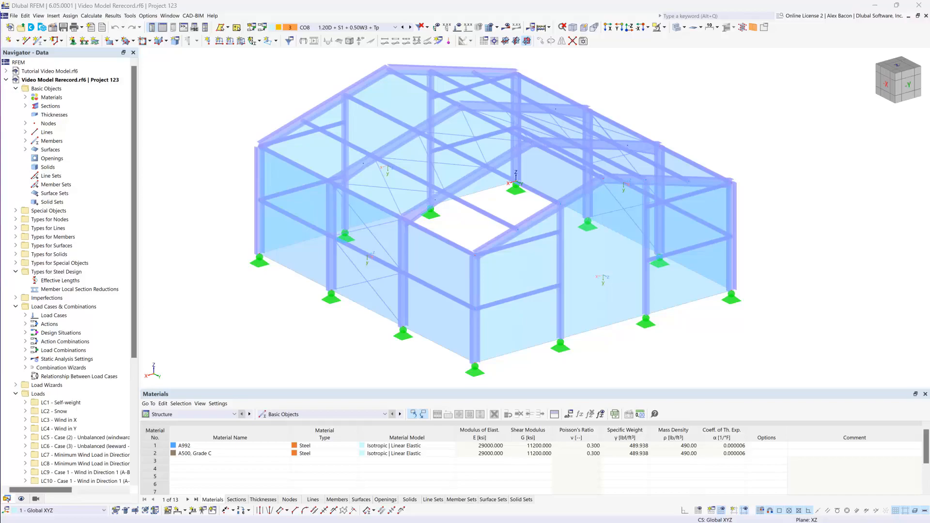
{"action": "left_click", "coordinate": [232, 300]}
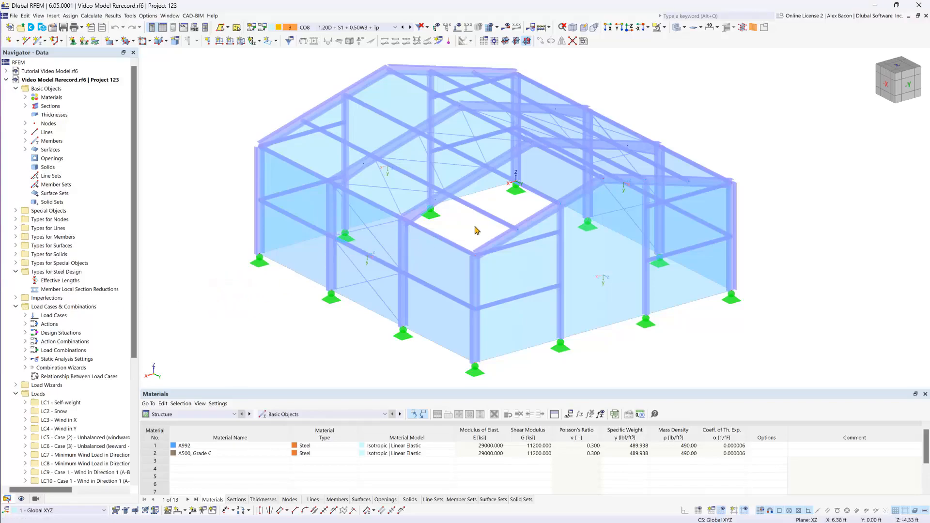
Select the four tapered rafters of the two interior frames and open them together for editing.
{"action": "mouse_move", "coordinate": [475, 231]}
{"action": "middle_mouse_down", "text": "ctrl"}
{"action": "mouse_move", "coordinate": [474, 169]}
{"action": "mouse_move", "coordinate": [475, 226]}
{"action": "middle_mouse_up", "text": "ctrl"}
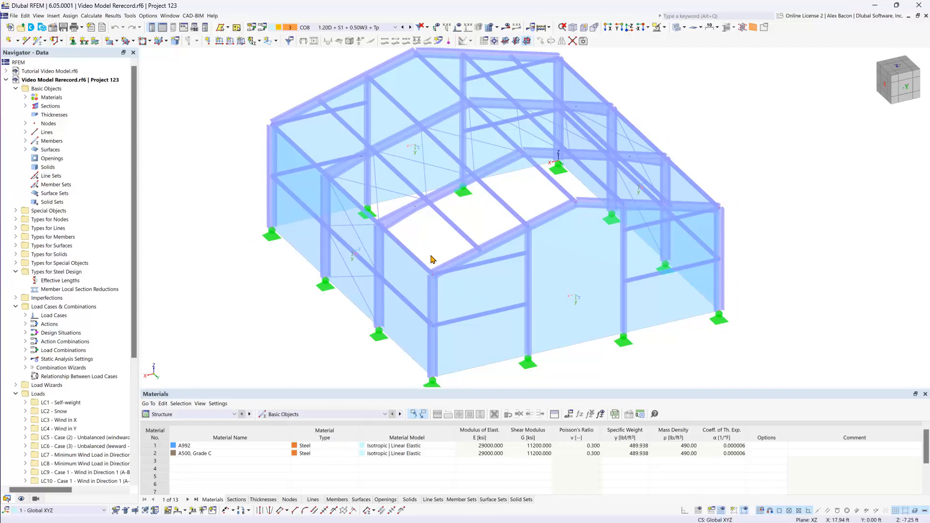
{"action": "left_click", "coordinate": [407, 210]}
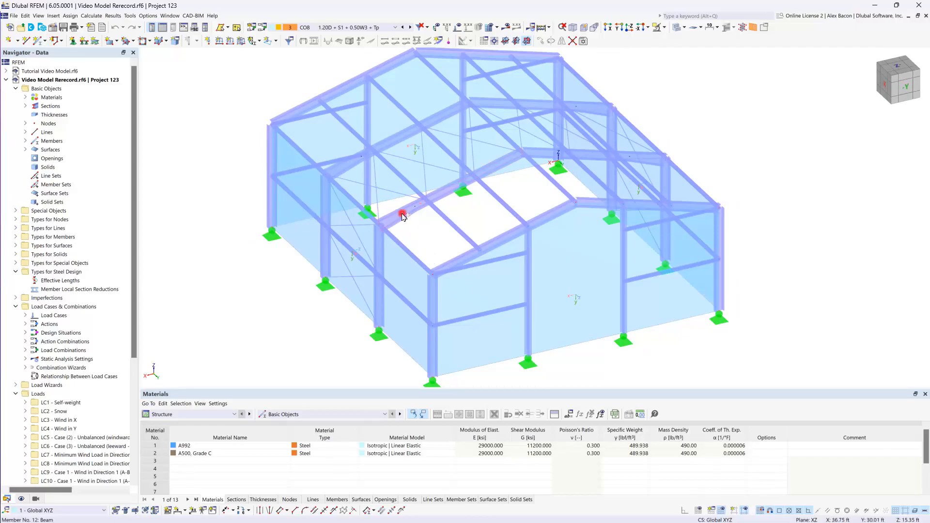
{"action": "left_click", "coordinate": [358, 159]}
{"action": "left_click", "coordinate": [498, 100]}
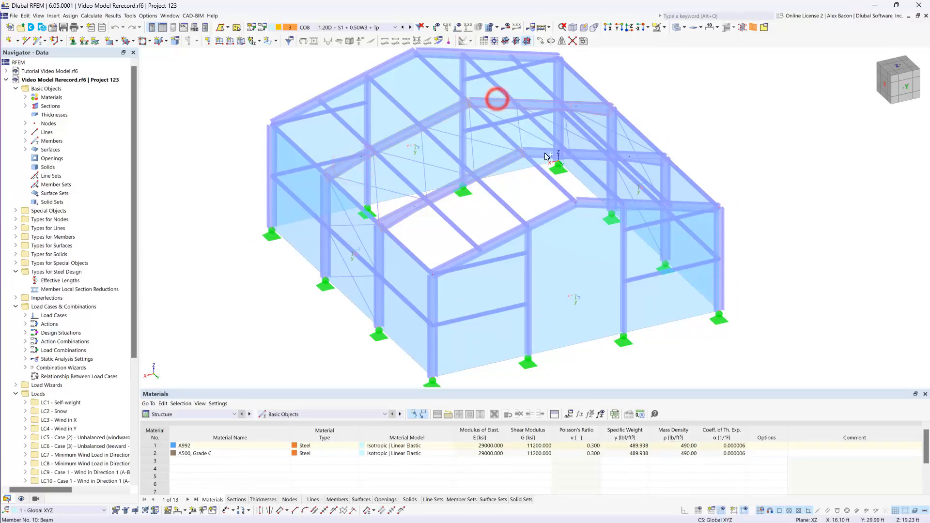
{"action": "left_click", "coordinate": [545, 153]}
{"action": "double_click", "coordinate": [545, 155]}
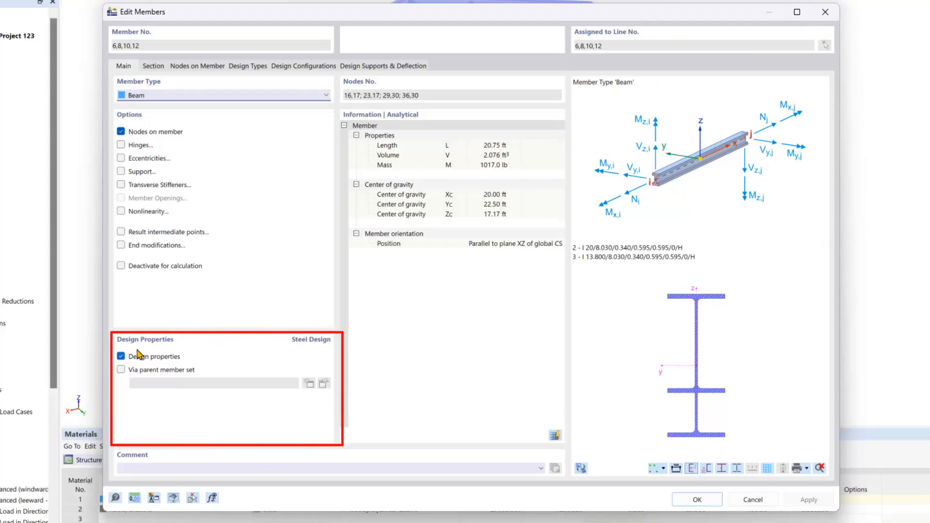
Create new effective lengths for the rafters, with Mcr acc. to Chapter F and modification factor Cb automatically acc. to F1-1.
{"action": "left_click", "coordinate": [244, 71]}
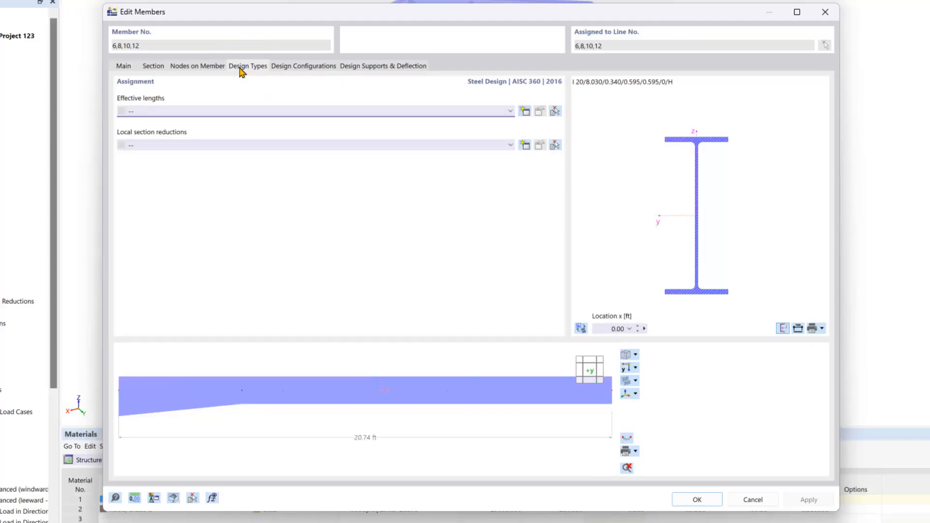
{"action": "left_click", "coordinate": [525, 111]}
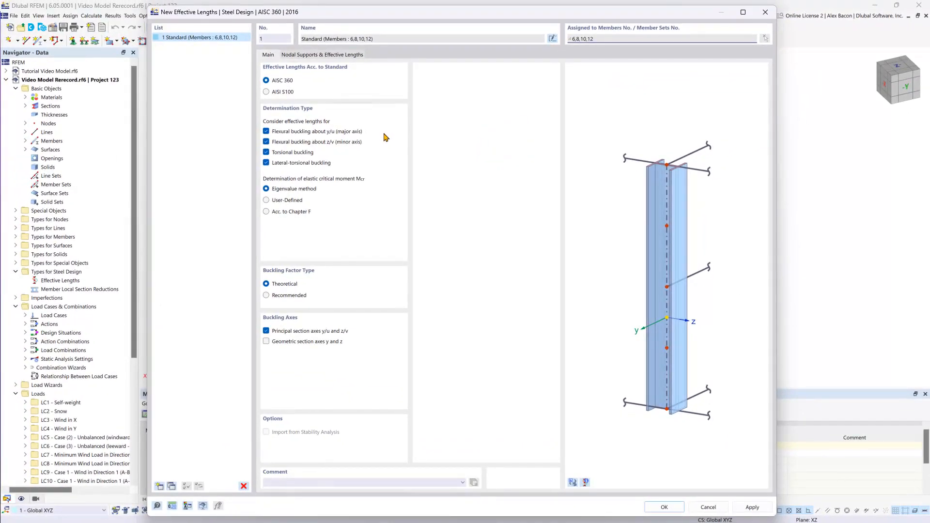
{"action": "left_click", "coordinate": [290, 212]}
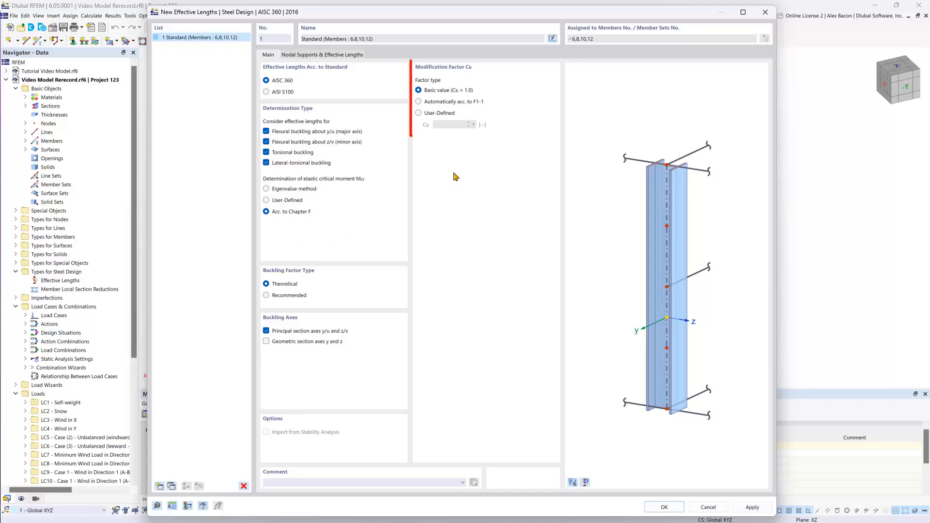
{"action": "left_click", "coordinate": [433, 103]}
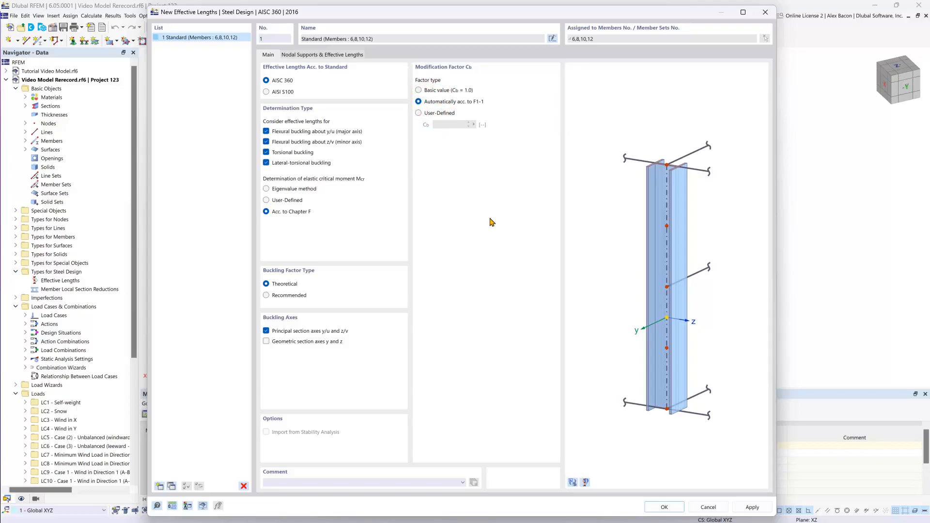
Enable intermediate nodes in the nodal supports and import them by picking one of the rafters in the model.
{"action": "left_click", "coordinate": [322, 56]}
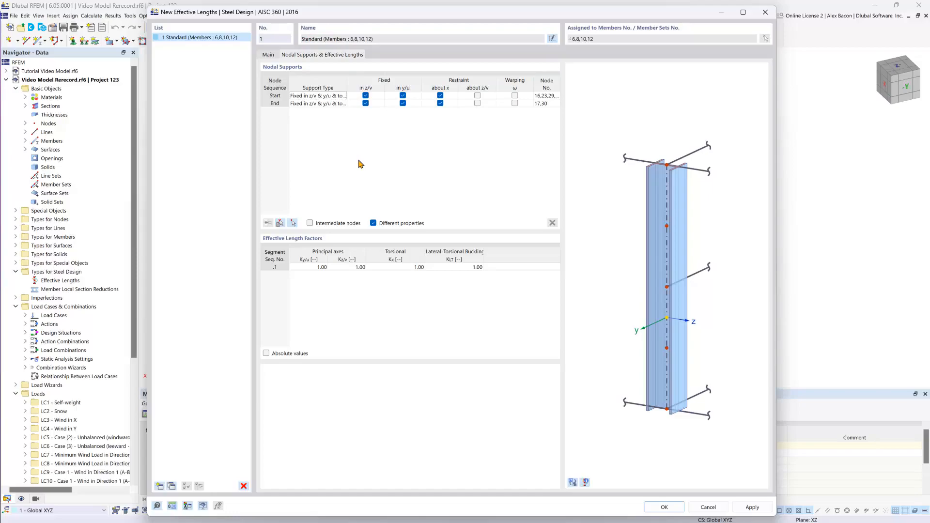
{"action": "left_click", "coordinate": [310, 224]}
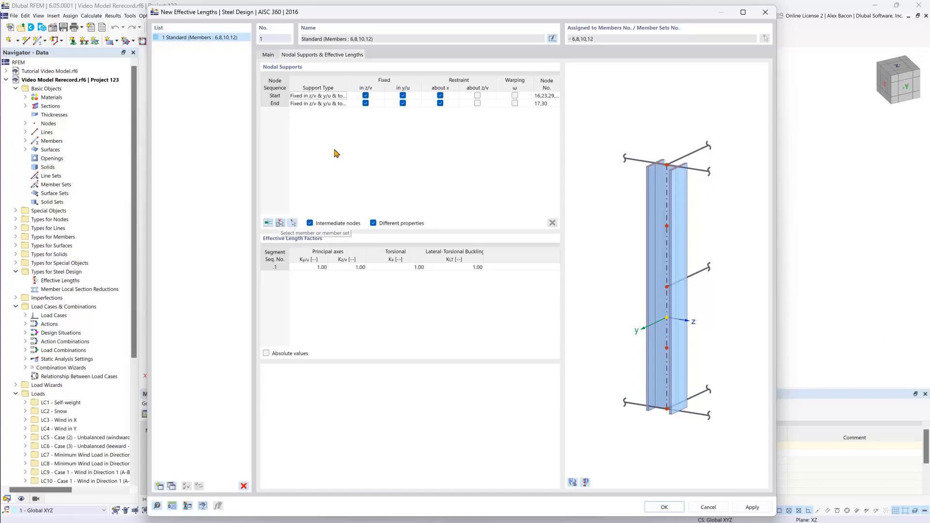
{"action": "left_click", "coordinate": [281, 223]}
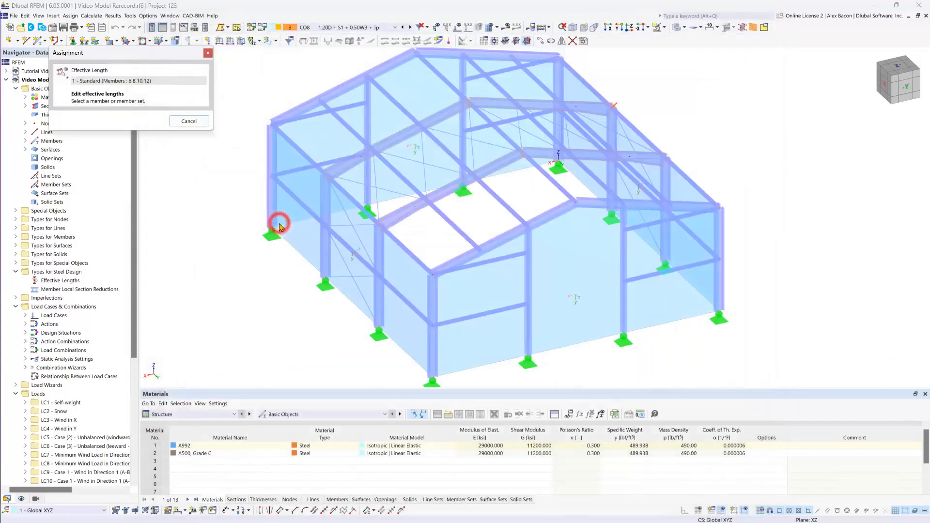
{"action": "left_click", "coordinate": [504, 227]}
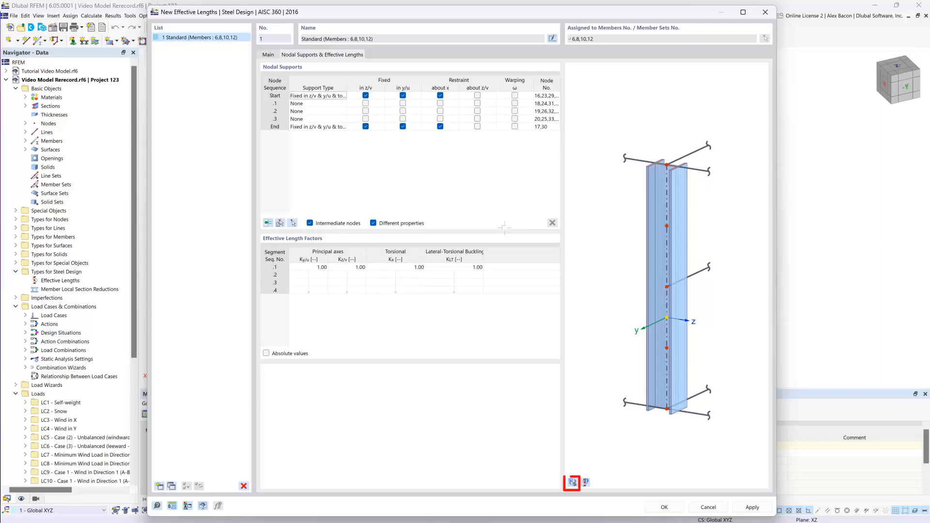
Show the model in the effective lengths preview and examine where intermediate node .1 lies on the rafters.
{"action": "left_click", "coordinate": [573, 483]}
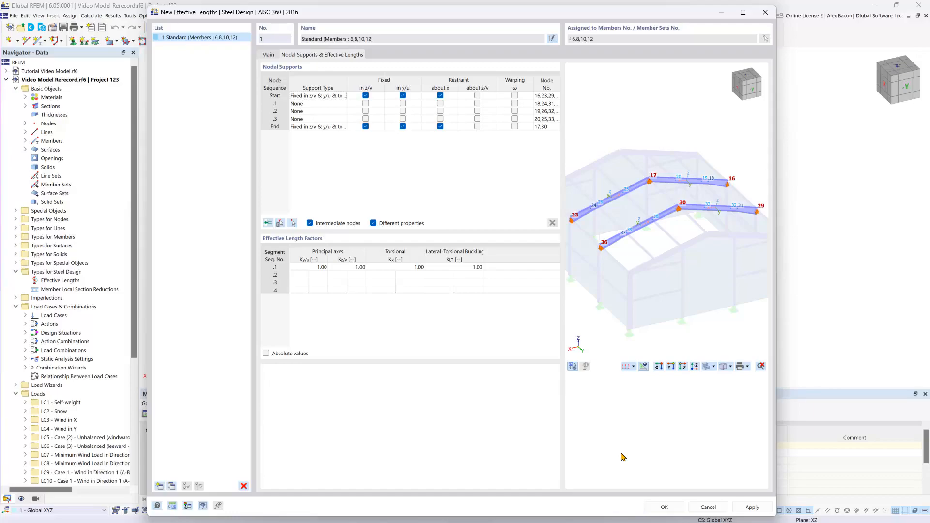
{"action": "scroll", "coordinate": [598, 200], "scroll_direction": "up", "scroll_amount": 4}
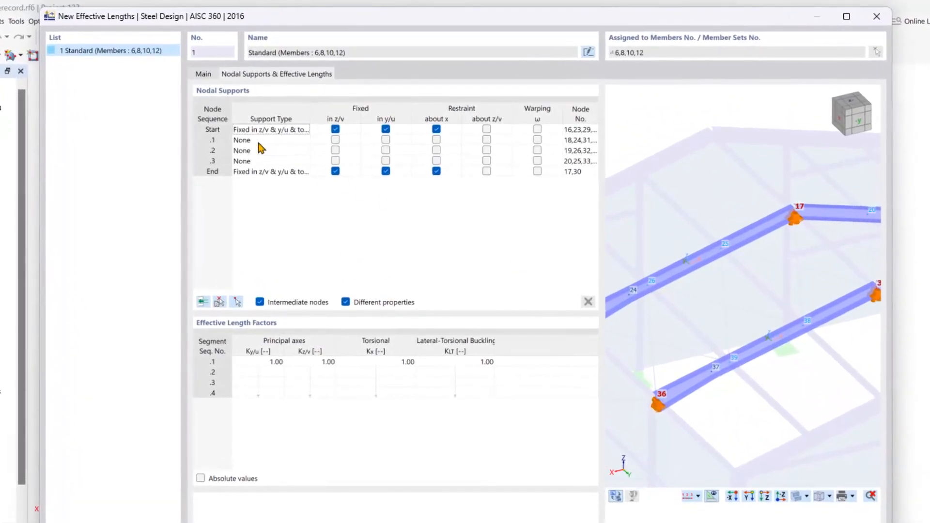
{"action": "left_click", "coordinate": [259, 142]}
{"action": "left_click", "coordinate": [212, 140]}
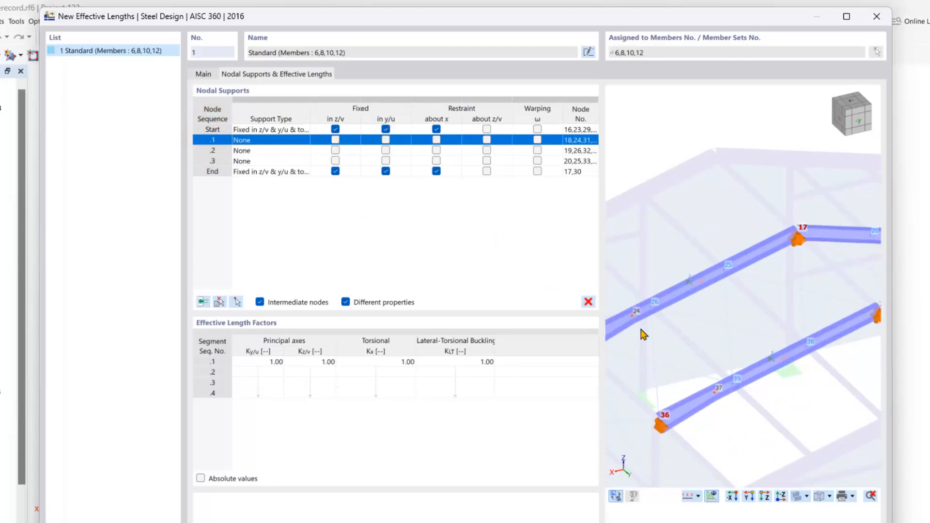
{"action": "scroll", "coordinate": [643, 334], "scroll_direction": "up", "scroll_amount": 2}
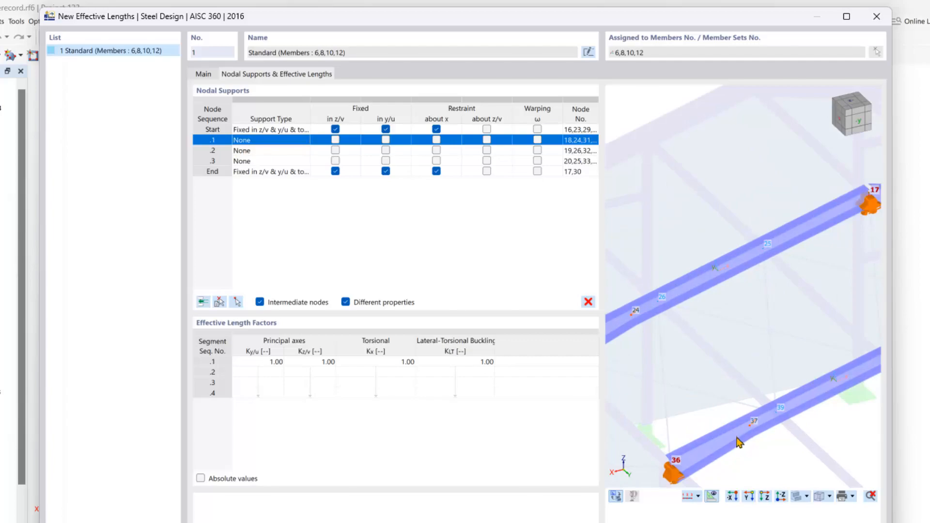
{"action": "scroll", "coordinate": [739, 444], "scroll_direction": "down", "scroll_amount": 2}
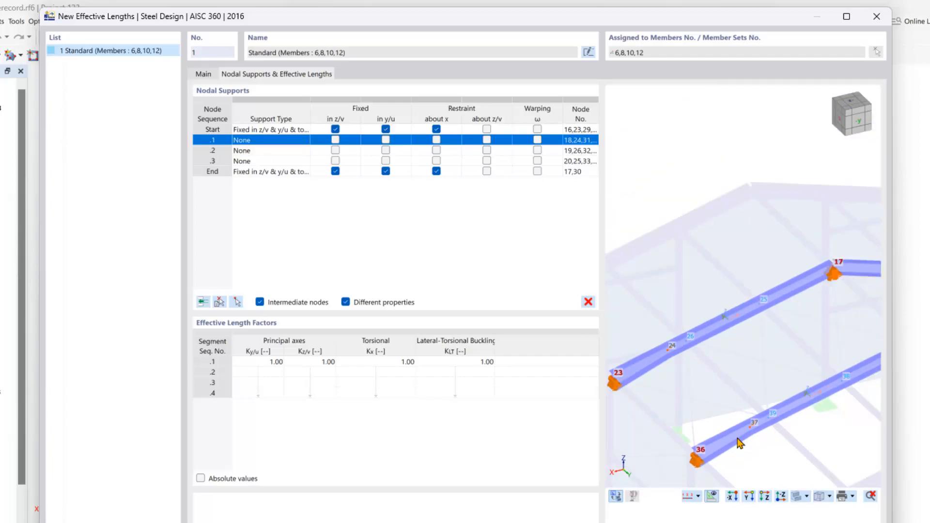
Fix intermediate nodes .2 and .3 in y/u and confirm the rafters' effective lengths.
{"action": "left_click", "coordinate": [212, 151]}
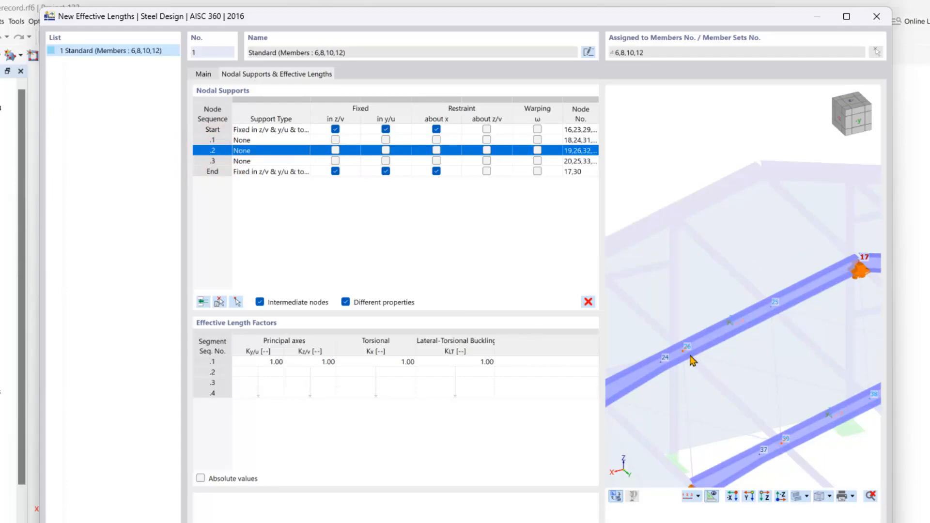
{"action": "left_click", "coordinate": [386, 150]}
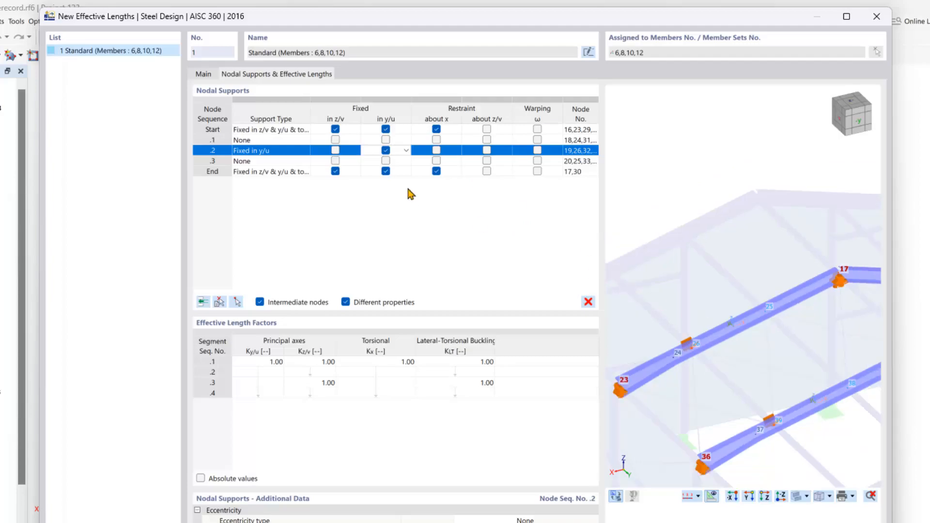
{"action": "left_click", "coordinate": [386, 160]}
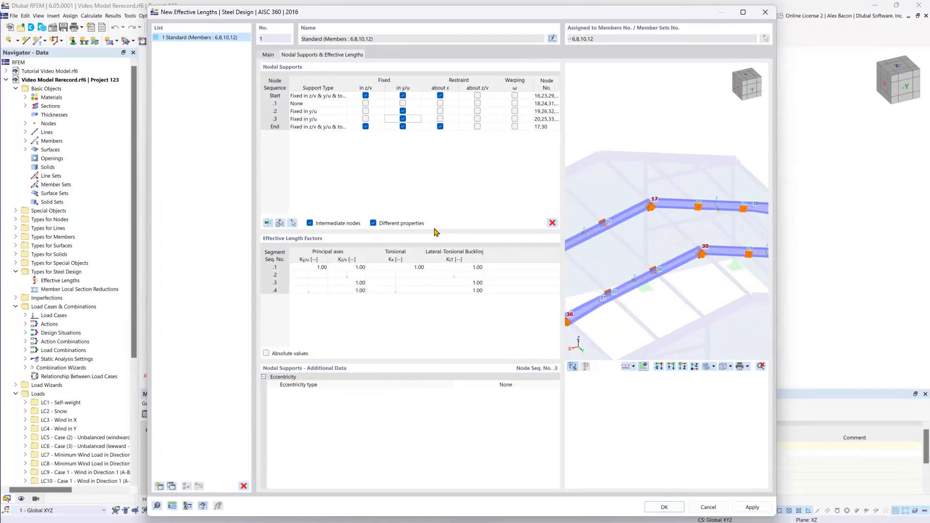
{"action": "left_click", "coordinate": [306, 300]}
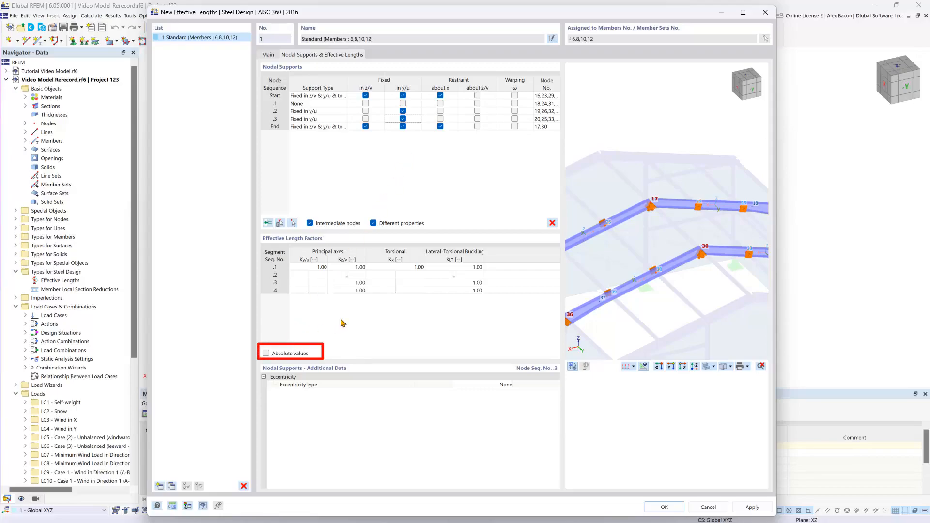
{"action": "left_click", "coordinate": [447, 335]}
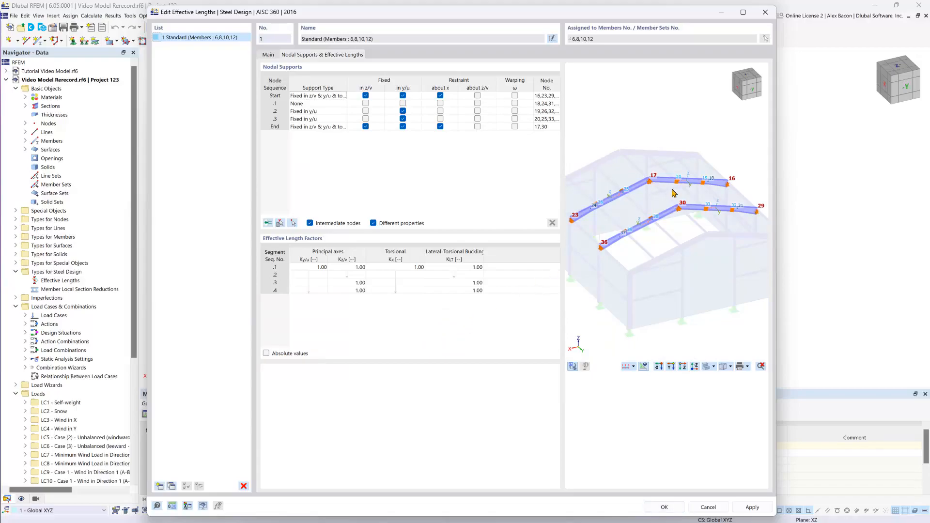
{"action": "left_click", "coordinate": [665, 454]}
{"action": "left_click", "coordinate": [664, 507]}
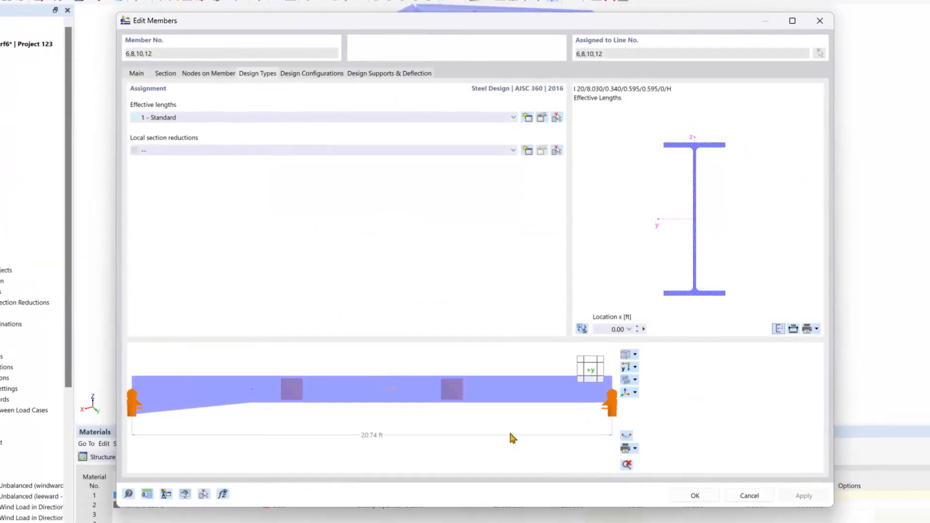
Inspect the rafter's supports in the member preview and review the serviceability entry of its design configurations.
{"action": "middle_click_drag", "start_coordinate": [411, 342], "coordinate": [386, 394], "text": "ctrl"}
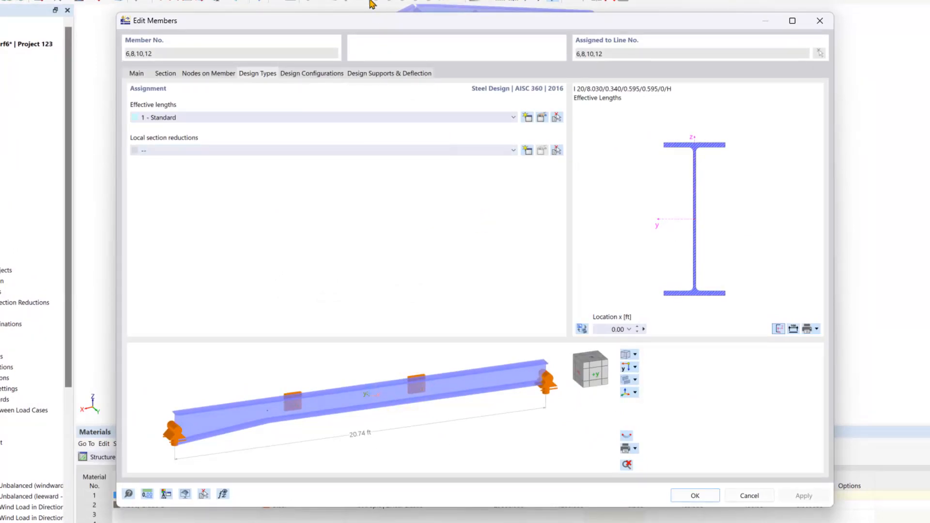
{"action": "left_click", "coordinate": [334, 75]}
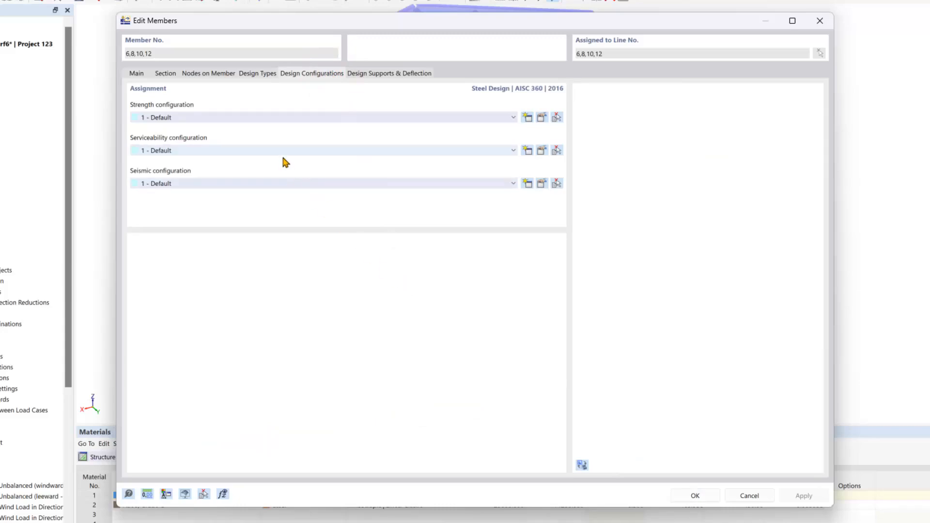
{"action": "left_click", "coordinate": [513, 150]}
{"action": "left_click", "coordinate": [514, 151]}
{"action": "left_click", "coordinate": [515, 151]}
{"action": "left_click", "coordinate": [514, 151]}
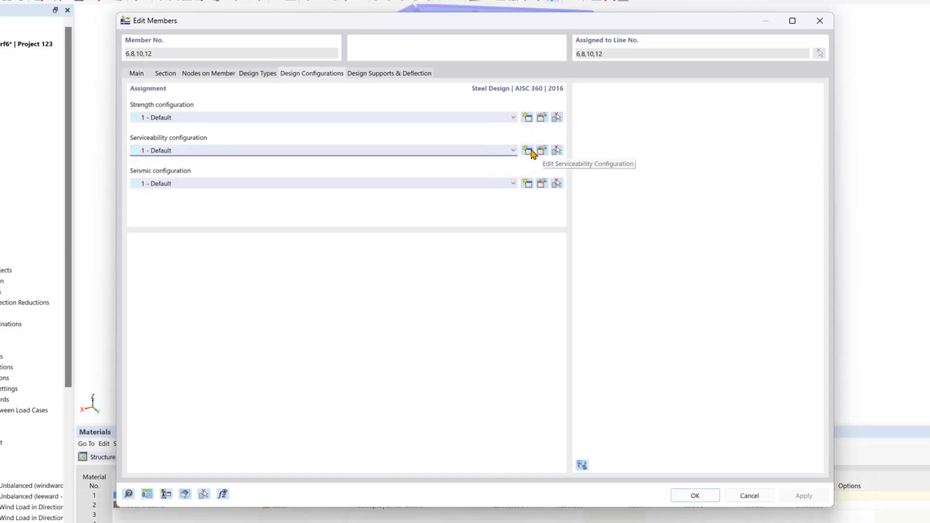
Review the rafters' design supports and deflection settings and confirm the member edits.
{"action": "left_click", "coordinate": [421, 73]}
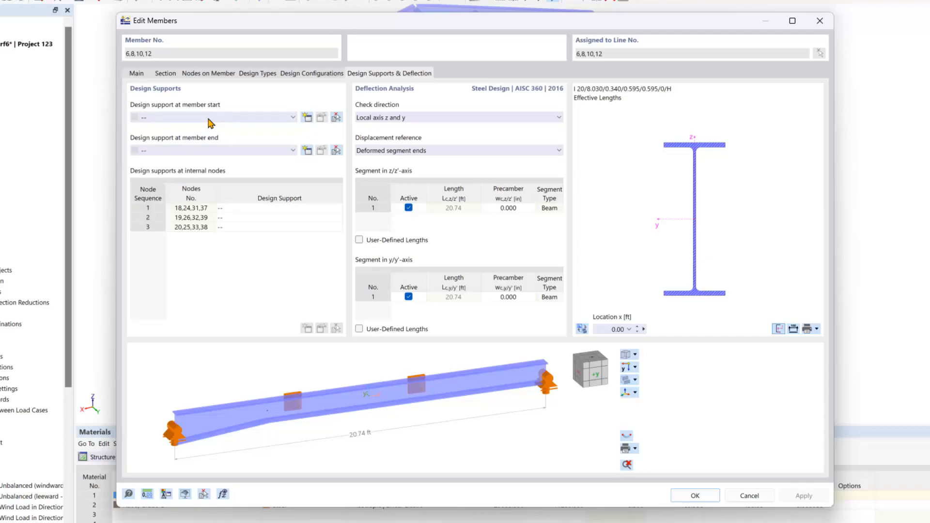
{"action": "left_click", "coordinate": [253, 304]}
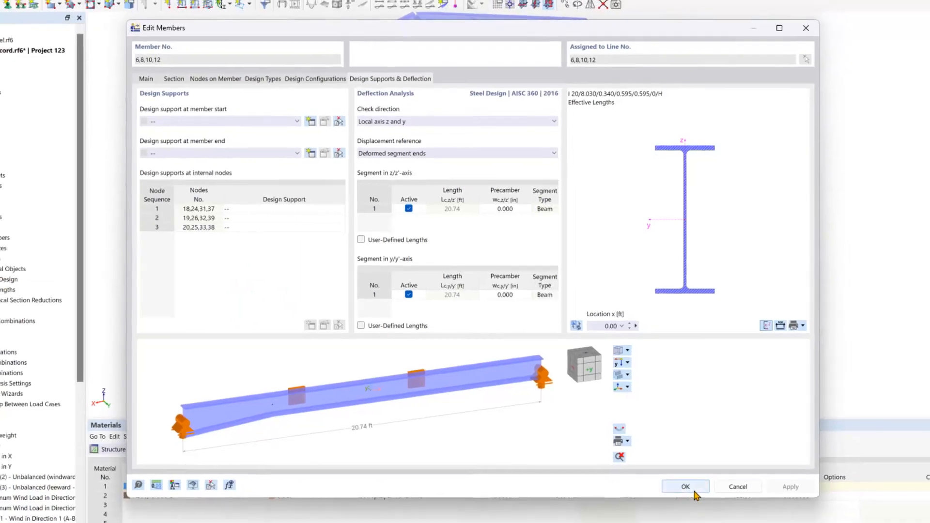
{"action": "left_click", "coordinate": [694, 495]}
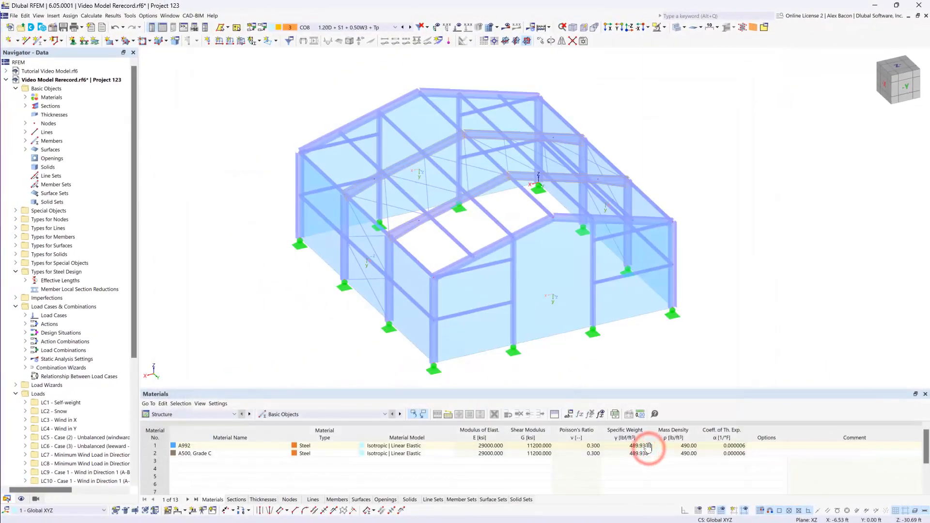
Select the four corner columns of the building and open them together for editing.
{"action": "left_click", "coordinate": [285, 309]}
{"action": "left_click", "coordinate": [434, 301]}
{"action": "left_click", "coordinate": [675, 244]}
{"action": "left_click", "coordinate": [544, 110]}
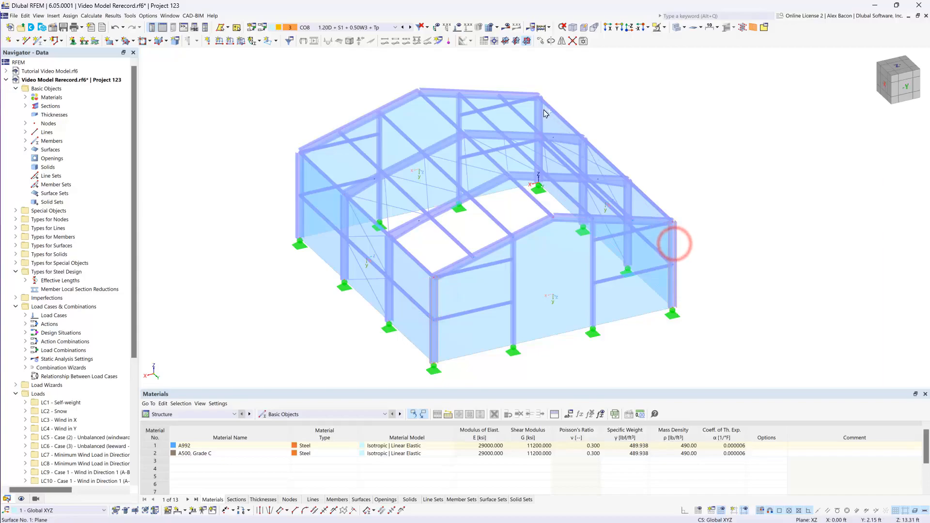
{"action": "left_click", "coordinate": [587, 108]}
{"action": "left_click", "coordinate": [541, 114]}
{"action": "left_click", "coordinate": [671, 246]}
{"action": "left_click", "coordinate": [435, 294]}
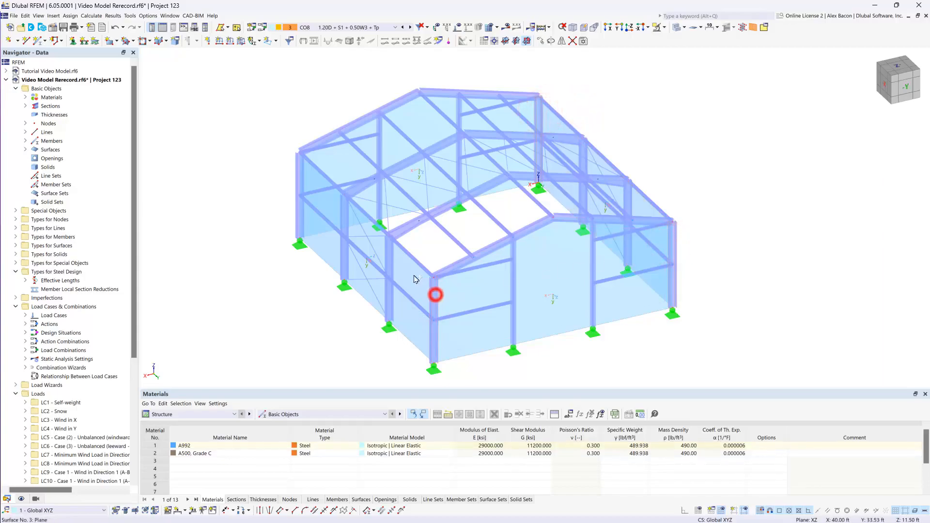
{"action": "double_click", "coordinate": [297, 173]}
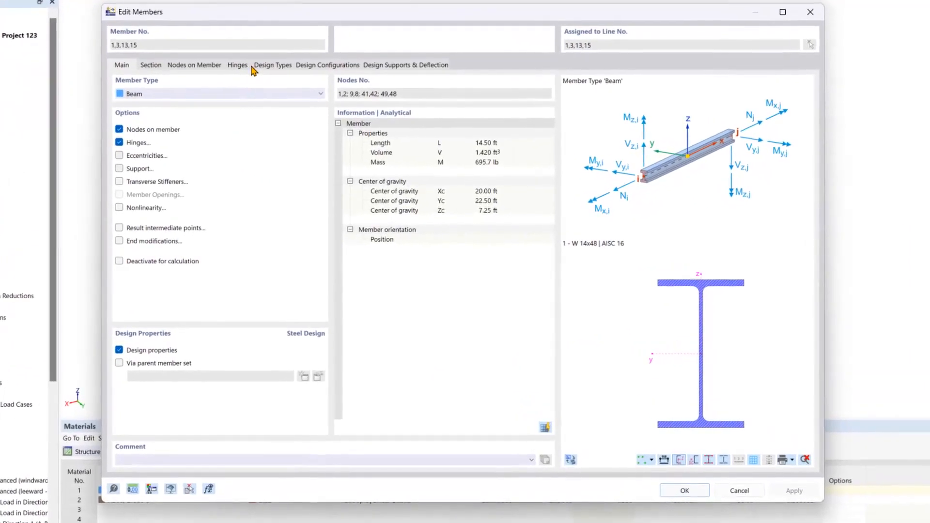
Create new effective lengths for the four corner columns, with Mcr according to Chapter F and Cb determined automatically per F1-1.
{"action": "left_click", "coordinate": [295, 107]}
{"action": "left_click", "coordinate": [254, 109]}
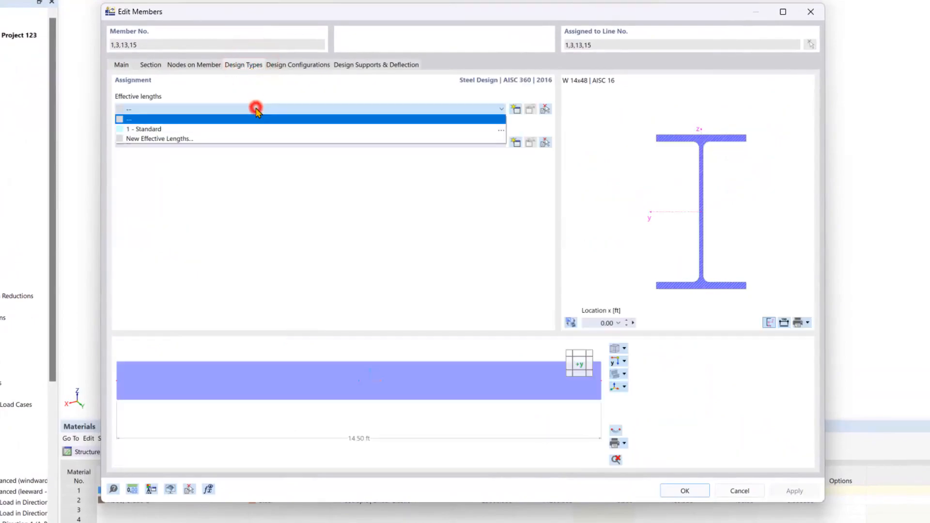
{"action": "left_click", "coordinate": [220, 138]}
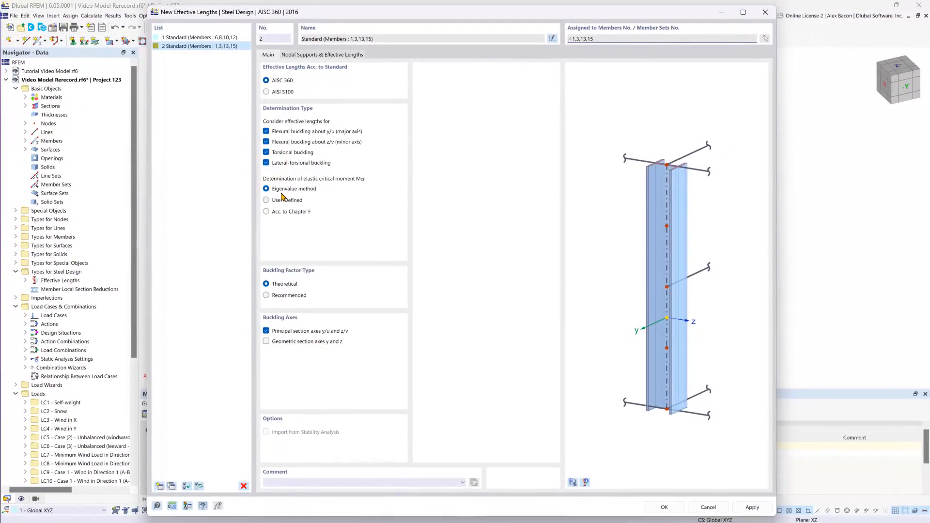
{"action": "left_click", "coordinate": [267, 212]}
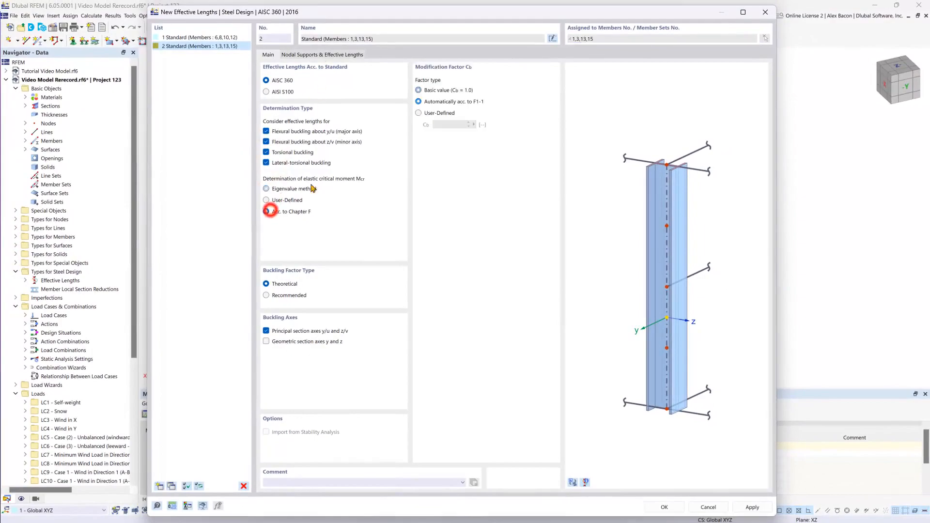
{"action": "left_click", "coordinate": [437, 103]}
Enable intermediate nodes in the columns' nodal supports and add the columns' mid-height node as an intermediate support.
{"action": "left_click", "coordinate": [341, 54]}
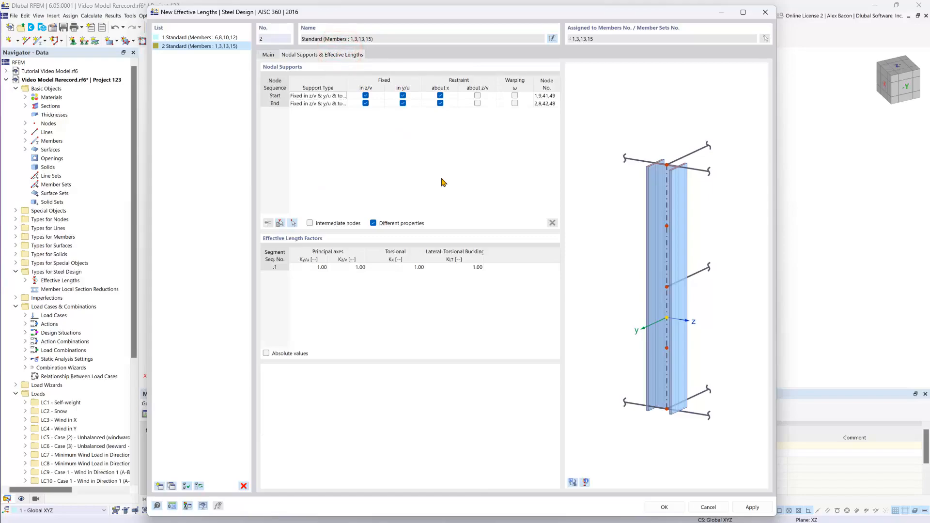
{"action": "left_click", "coordinate": [311, 223]}
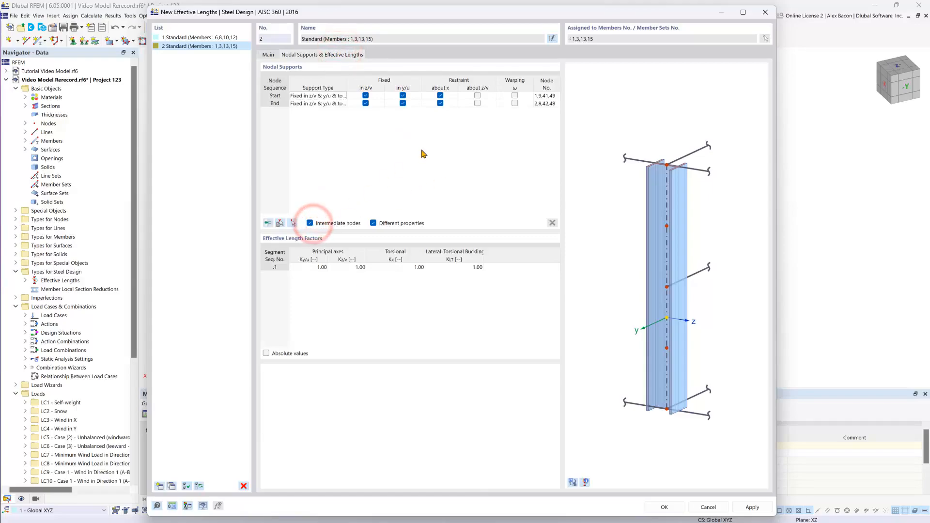
{"action": "left_click", "coordinate": [280, 221]}
{"action": "key", "text": "Escape"}
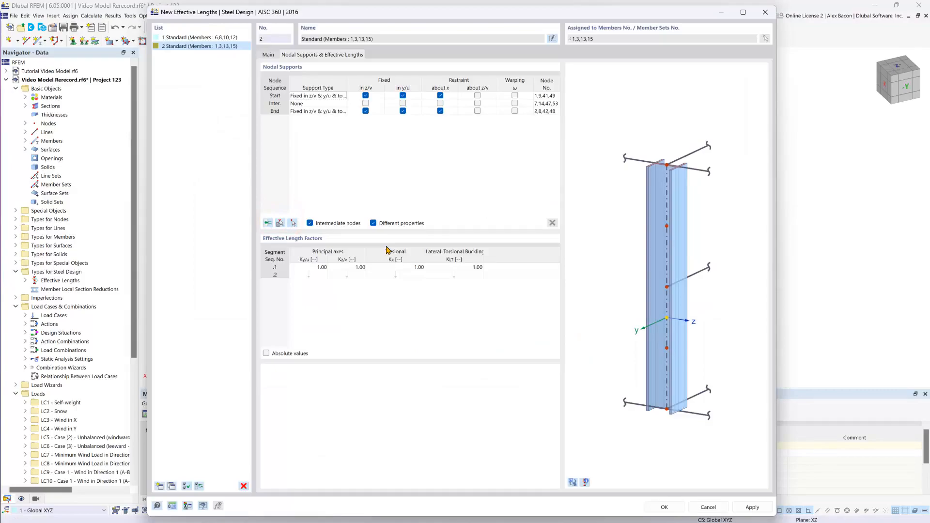
Fix the columns' intermediate node in z/v and y/u and confirm the effective lengths and member edits.
{"action": "left_click", "coordinate": [573, 484]}
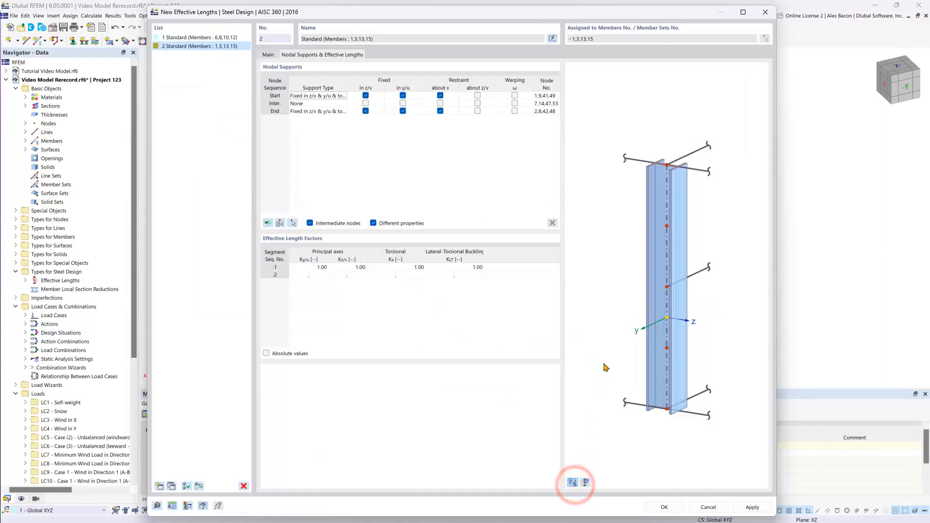
{"action": "scroll", "coordinate": [654, 310], "scroll_direction": "up", "scroll_amount": 5}
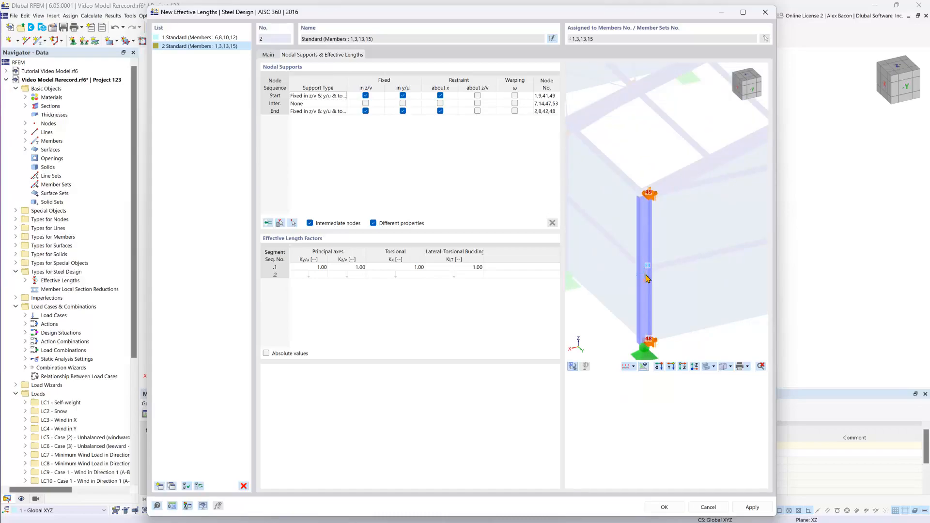
{"action": "scroll", "coordinate": [648, 279], "scroll_direction": "up", "scroll_amount": 2}
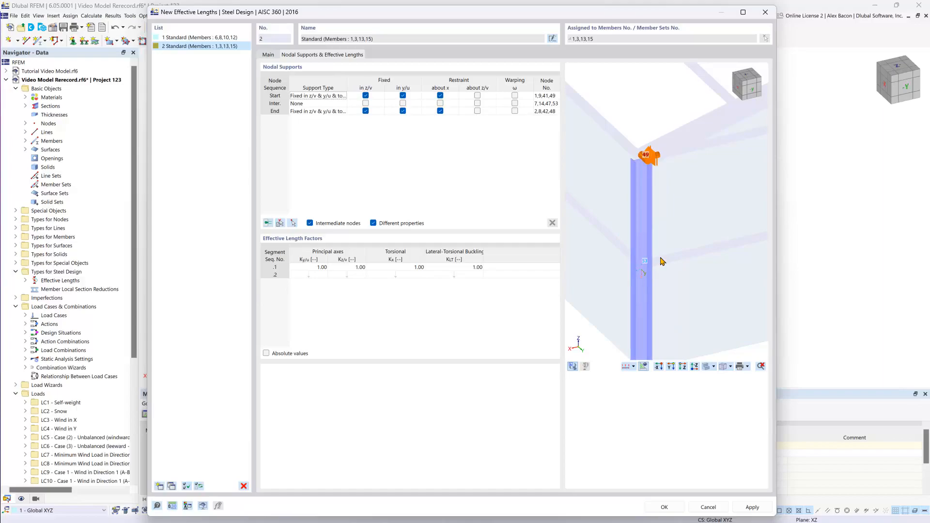
{"action": "left_click", "coordinate": [367, 104]}
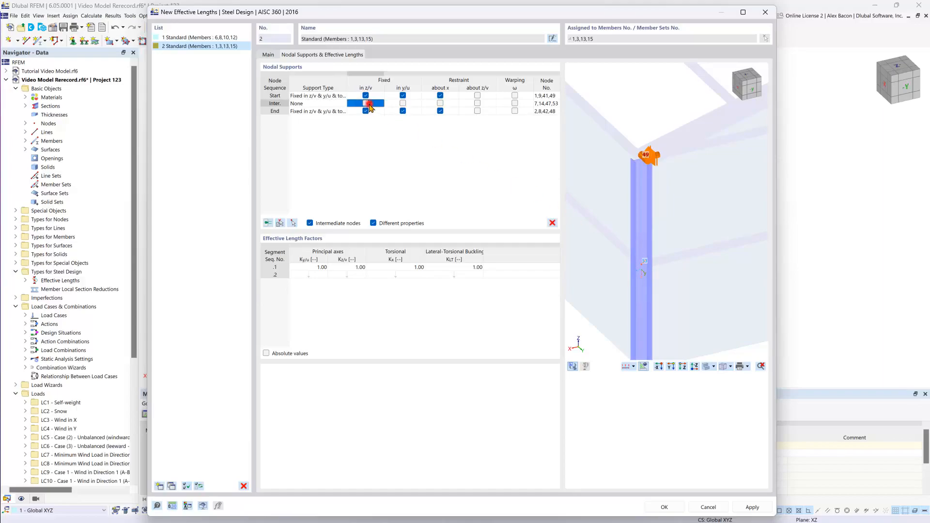
{"action": "left_click", "coordinate": [402, 103]}
{"action": "left_click", "coordinate": [366, 103]}
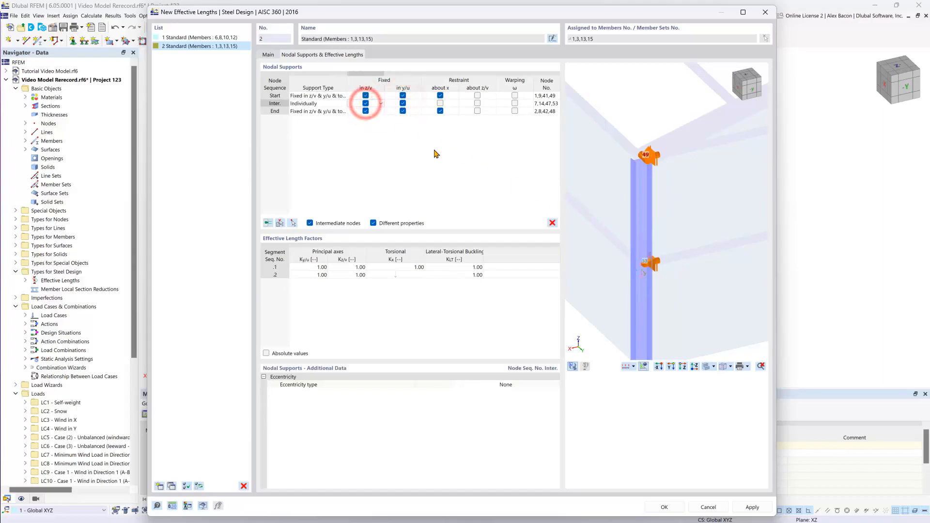
{"action": "left_click", "coordinate": [667, 507]}
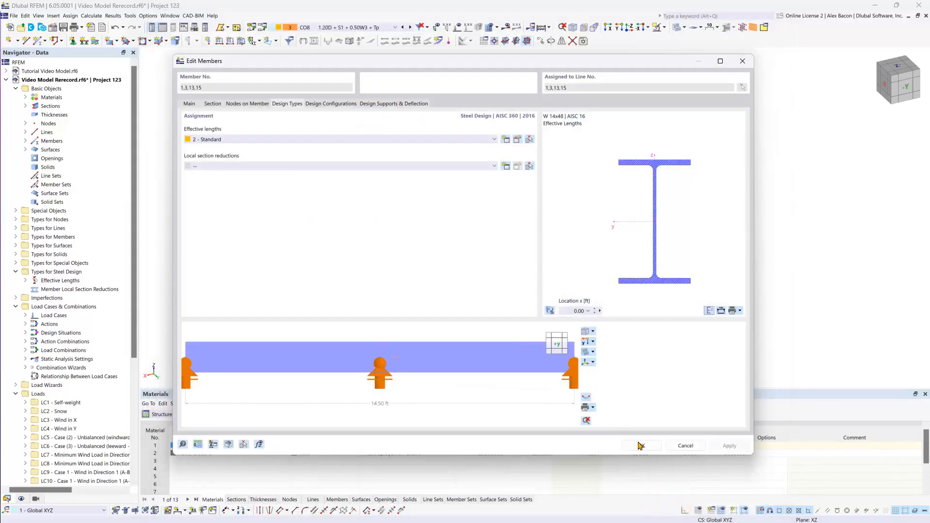
{"action": "left_click", "coordinate": [640, 445]}
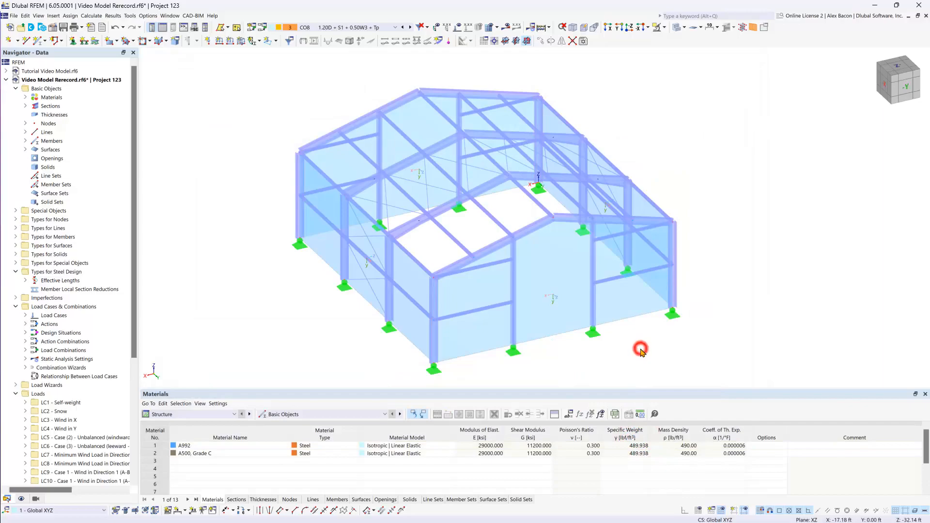
{"action": "mouse_move", "coordinate": [641, 353]}
{"action": "middle_mouse_down"}
{"action": "mouse_move", "coordinate": [633, 344]}
{"action": "mouse_move", "coordinate": [640, 347]}
{"action": "middle_mouse_up"}
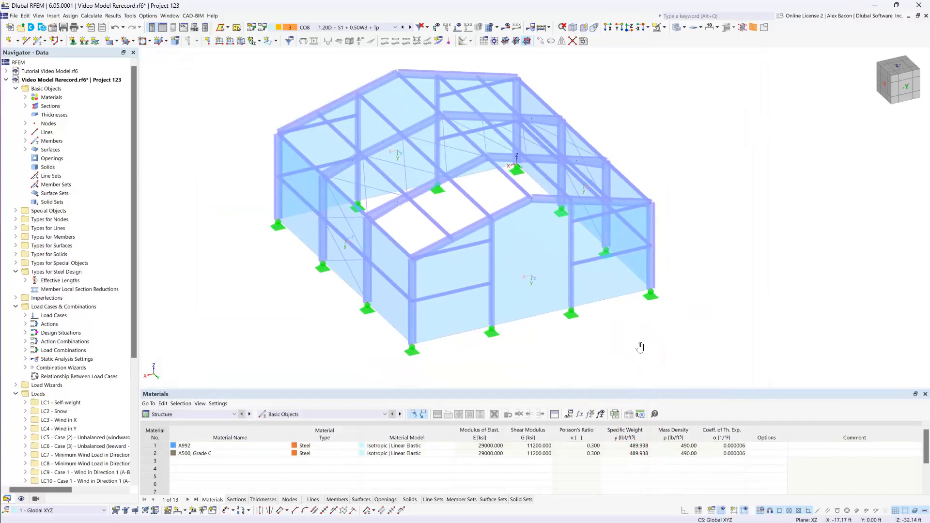